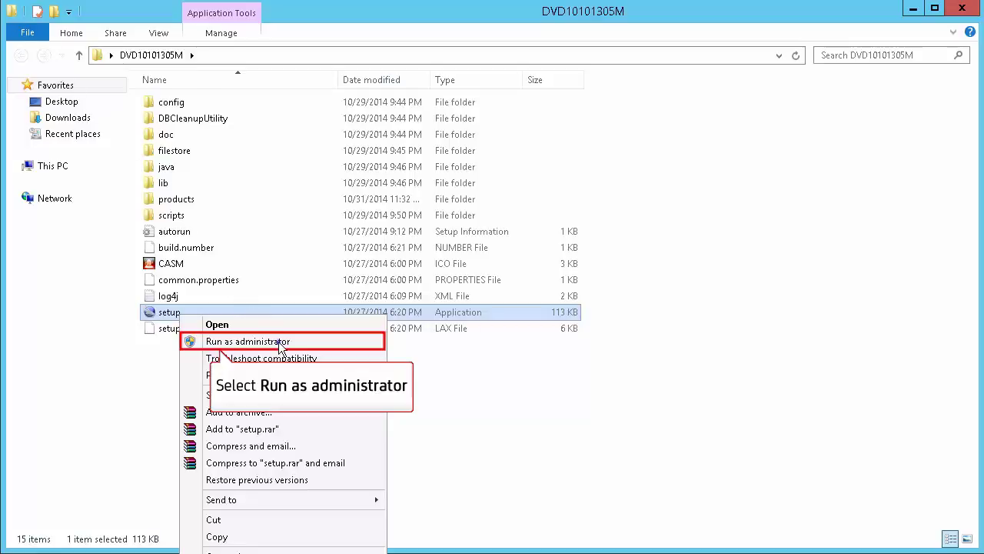
Step: Launch setup as administrator in English and start the CA Service Management upgrade, accepting the license agreement
click(278, 341)
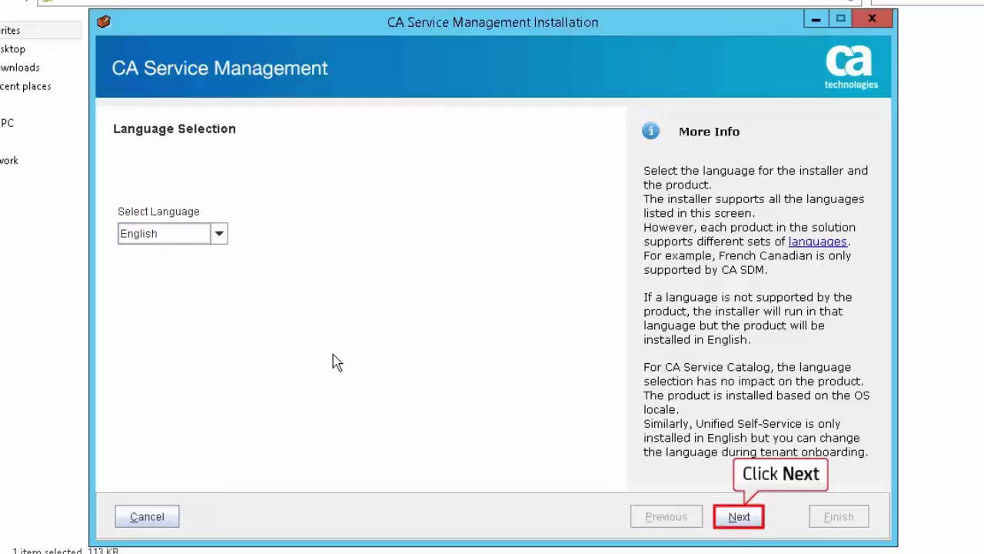
click(745, 514)
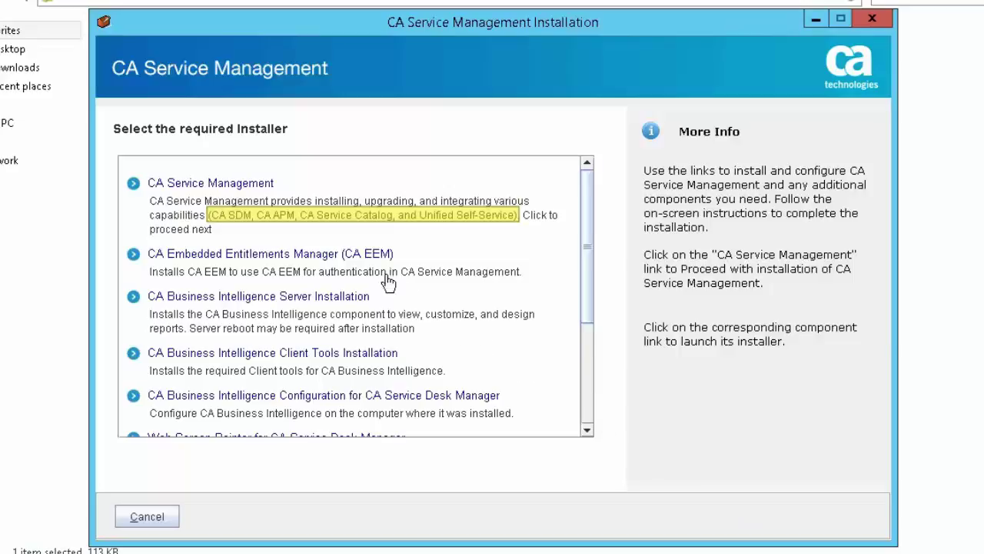
click(234, 185)
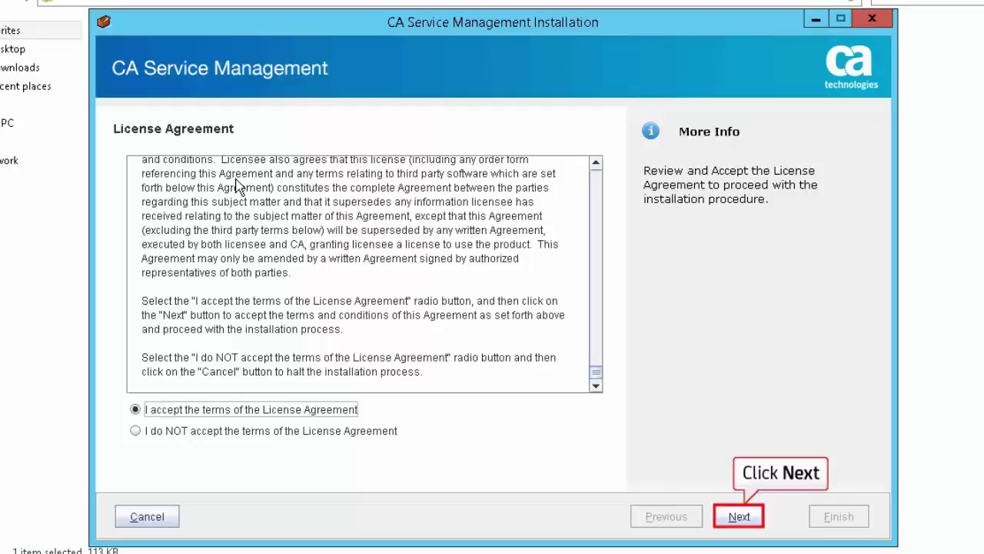
click(739, 516)
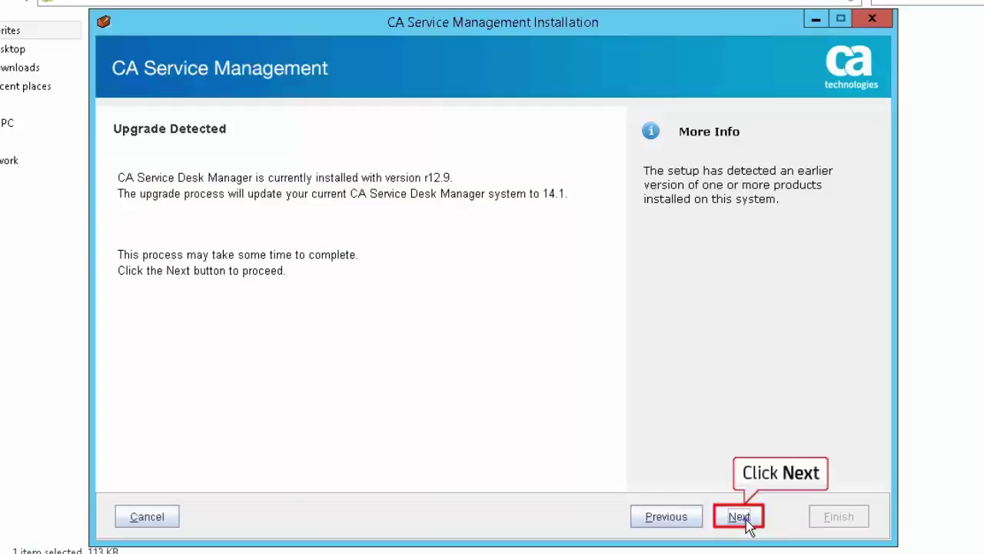
click(743, 521)
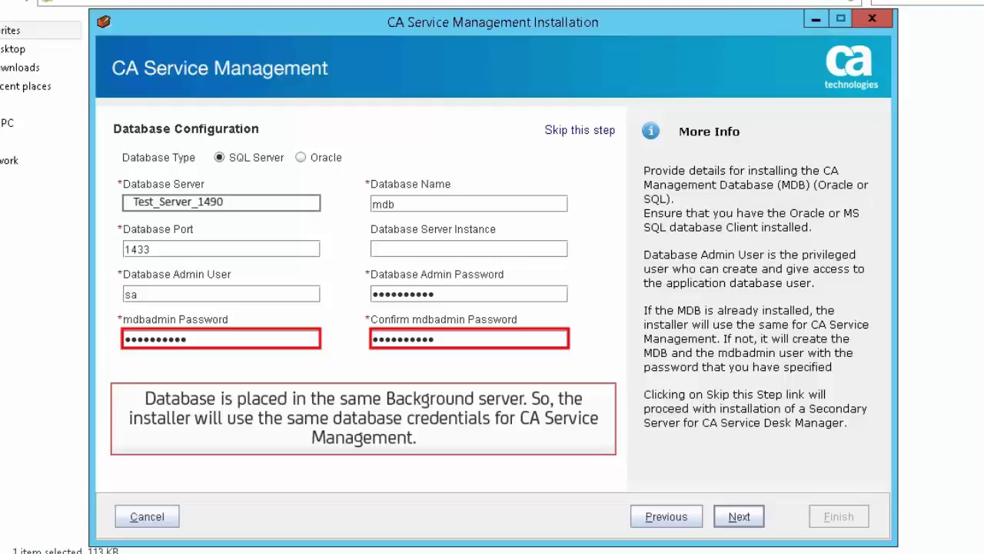
Step: Confirm the SQL Server database mdb on Test_Server_1490, port 1433, and keep only Server Installation (Upgrade) selected, continuing past the prerequisites
click(749, 518)
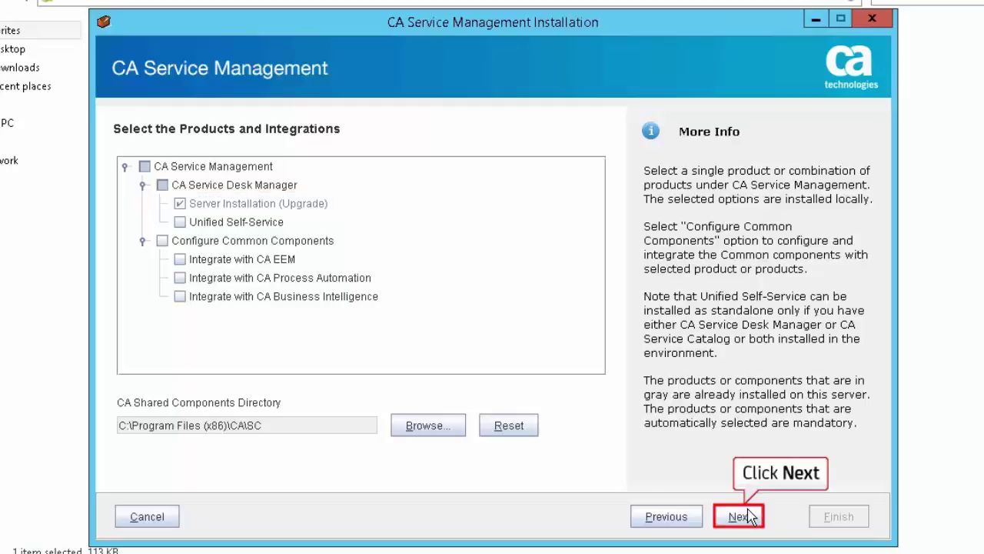
click(756, 523)
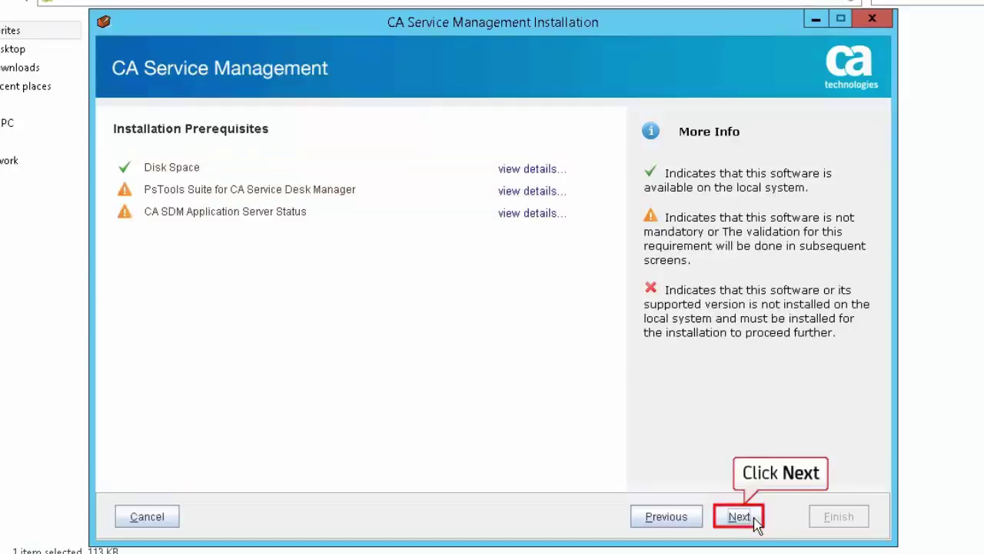
click(738, 527)
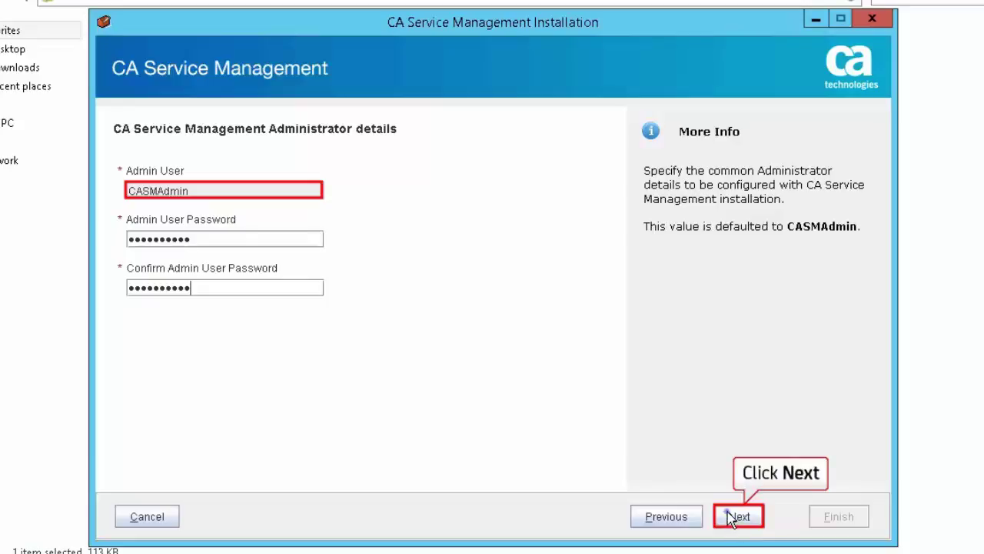
Step: Confirm the CASMAdmin administrator and the Advanced Availability Background Server configuration on Test_Server_1490, with Support Automation enabled and Tomcat port 8080
click(732, 518)
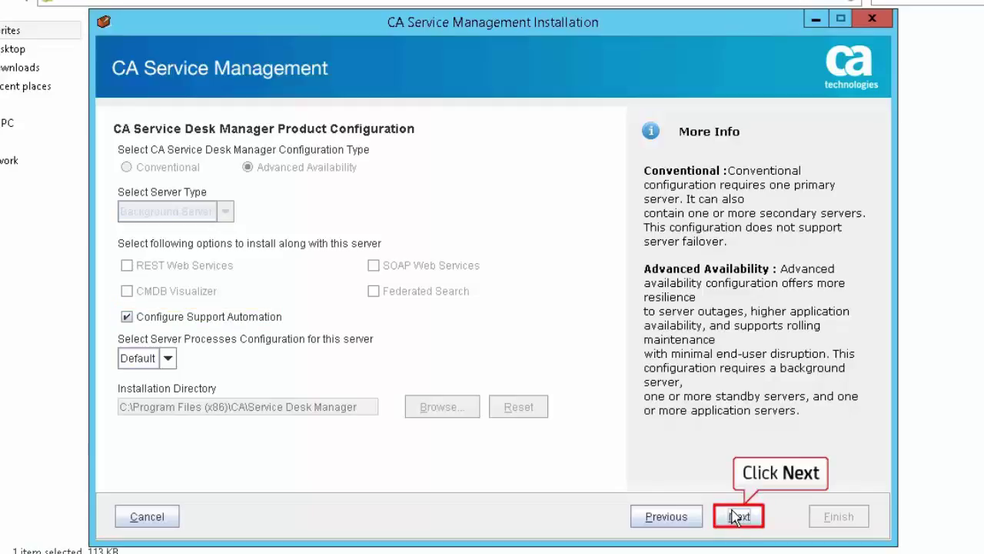
click(737, 515)
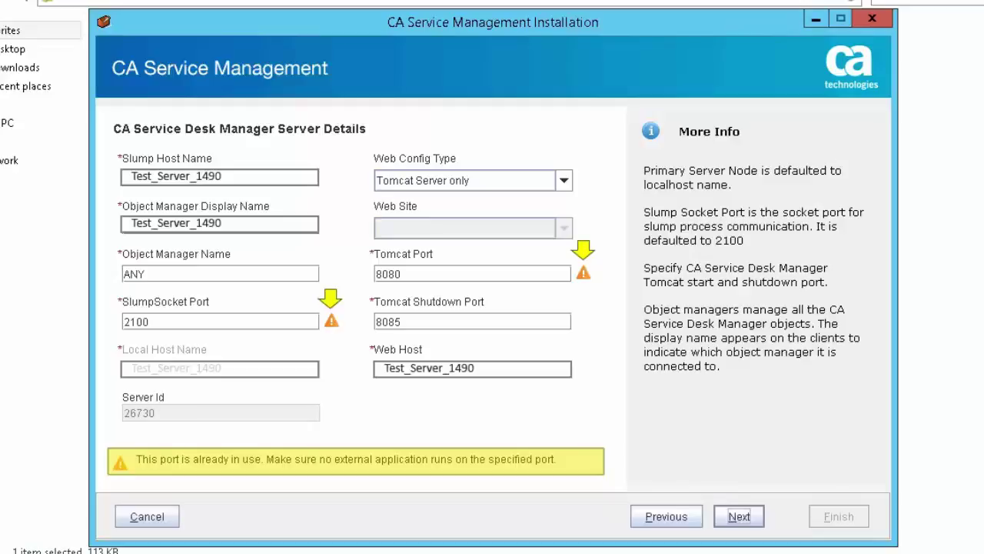
click(738, 516)
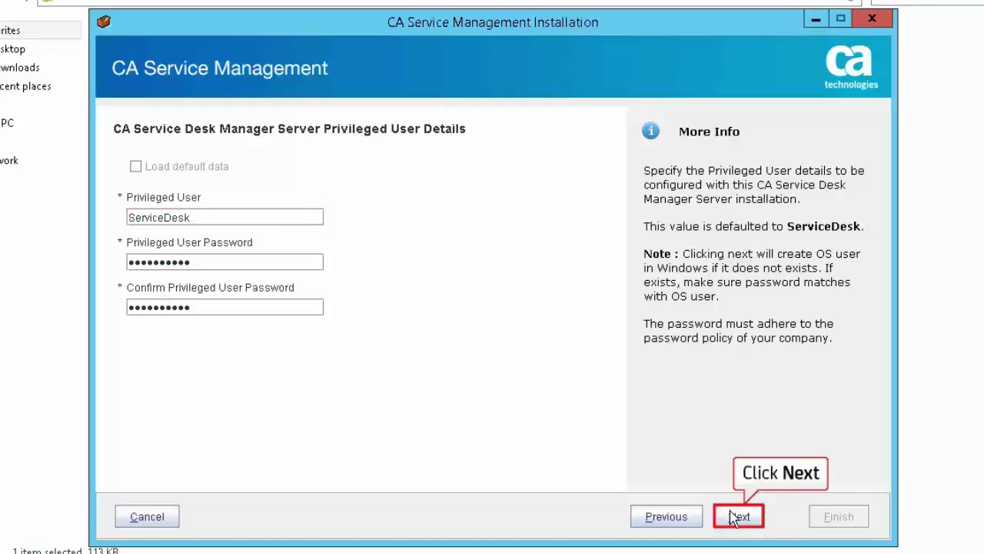
Step: Confirm ServiceDesk as the privileged user and Support Automation as Main Server on Test_Server_1490 with Tomcat port 8070
click(728, 514)
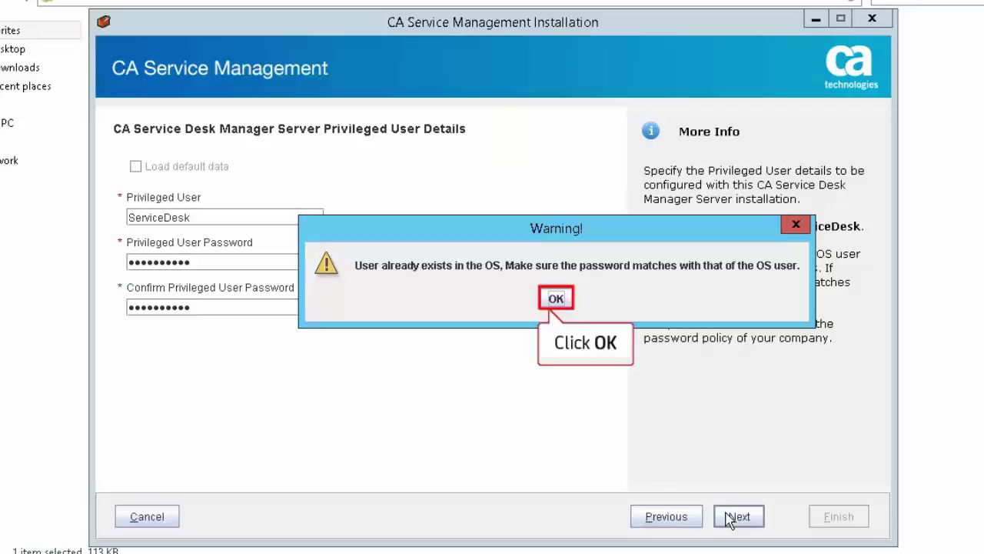
click(556, 299)
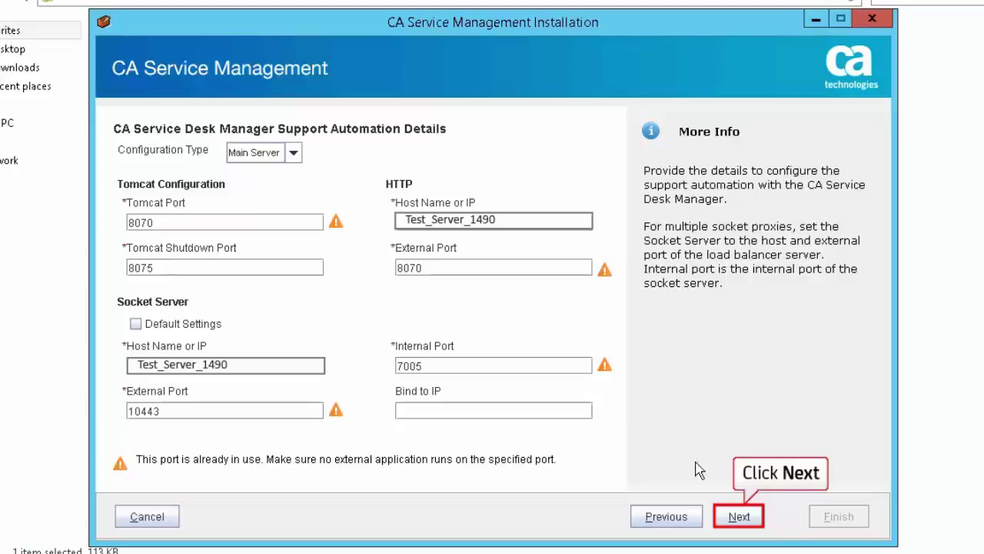
click(739, 518)
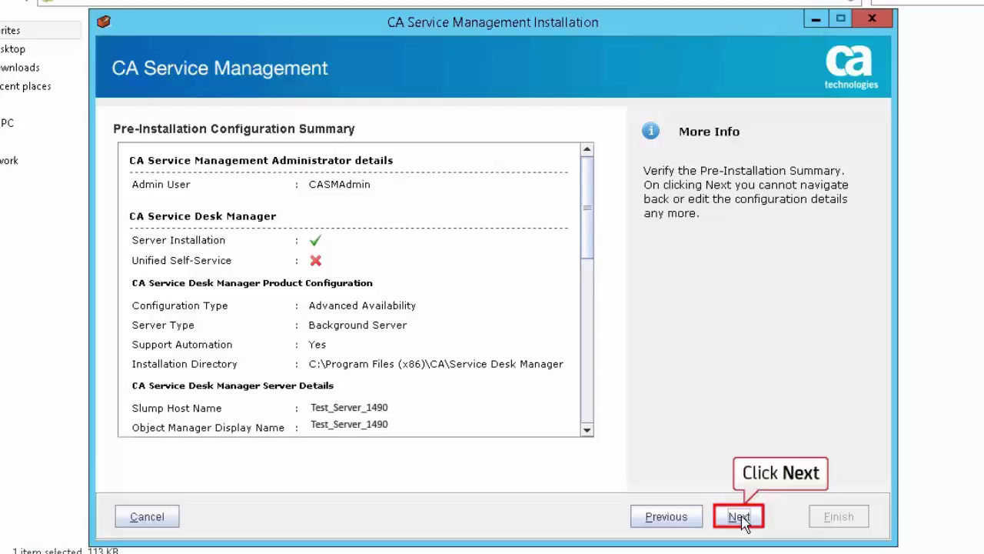
Step: Approve the pre-installation summary and install the Background Server upgrade, continuing to the post-deployment summary
click(740, 518)
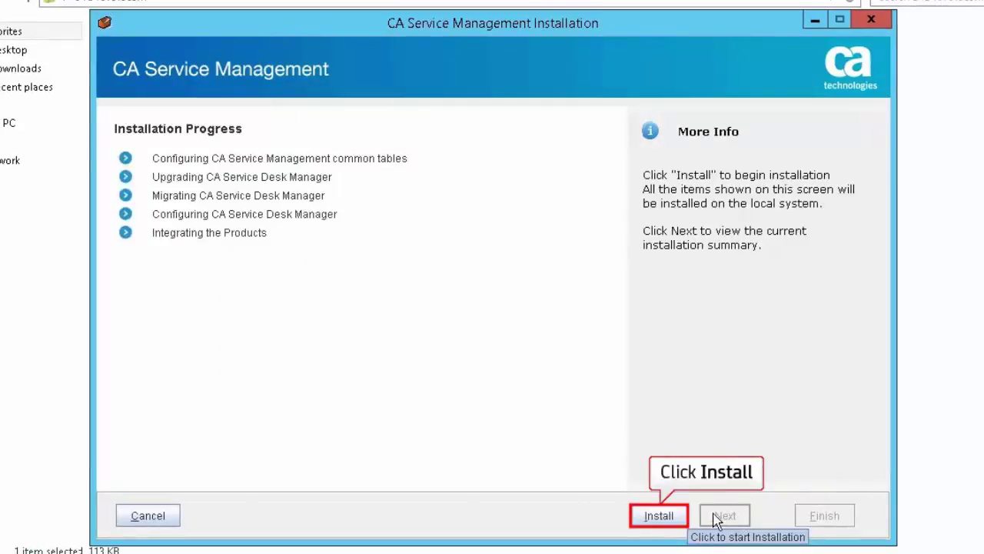
click(674, 517)
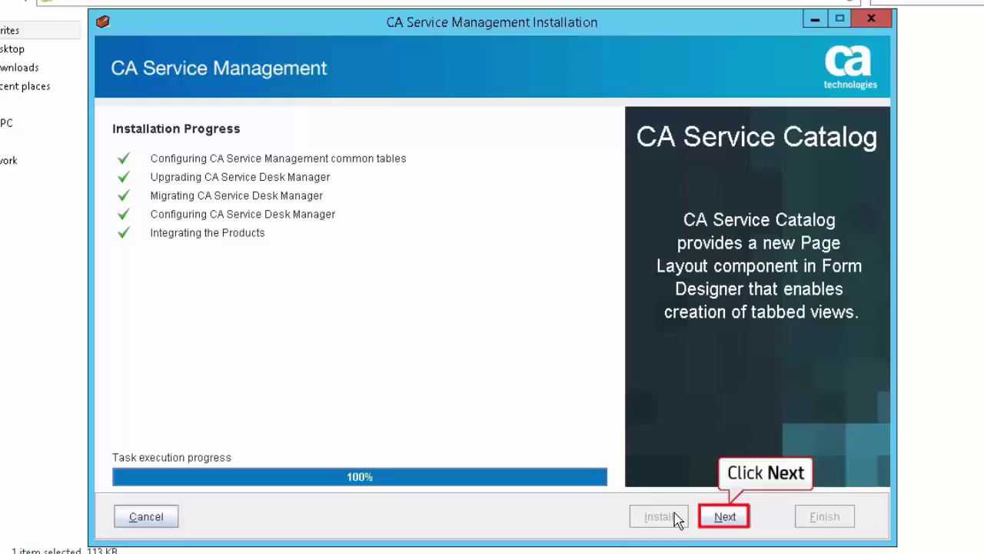
click(714, 520)
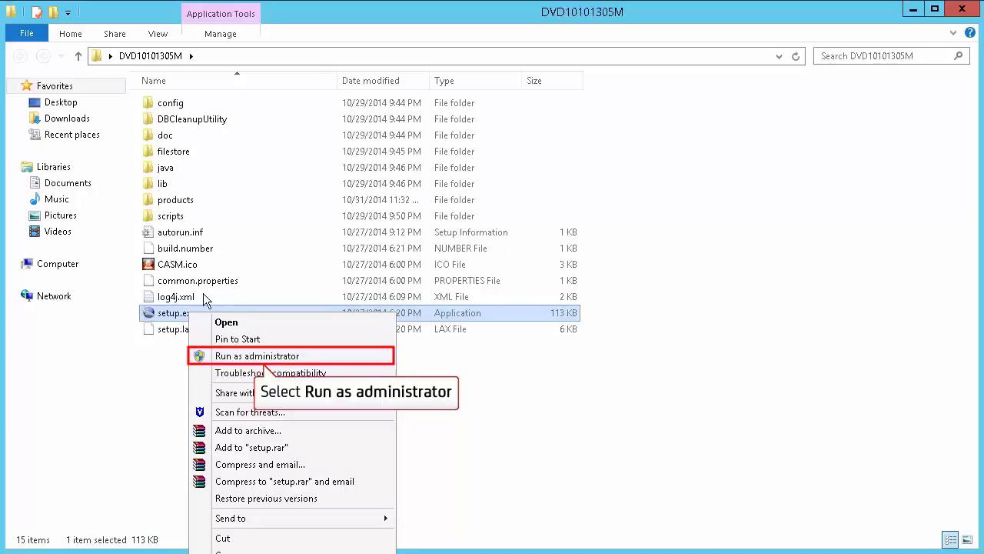
Step: Launch setup.exe as administrator on the standby server and start the CA Service Management upgrade in English, accepting the license agreement
click(247, 356)
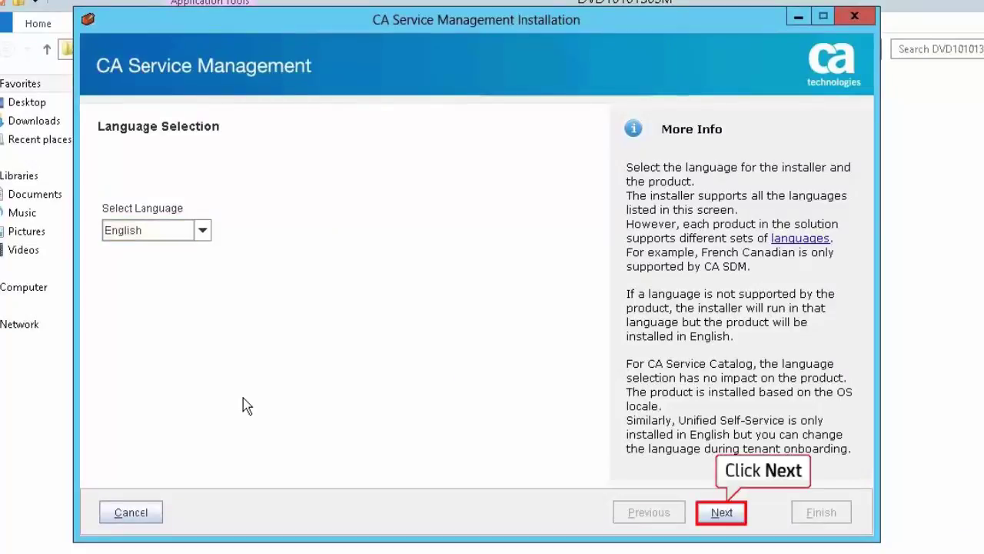
click(723, 515)
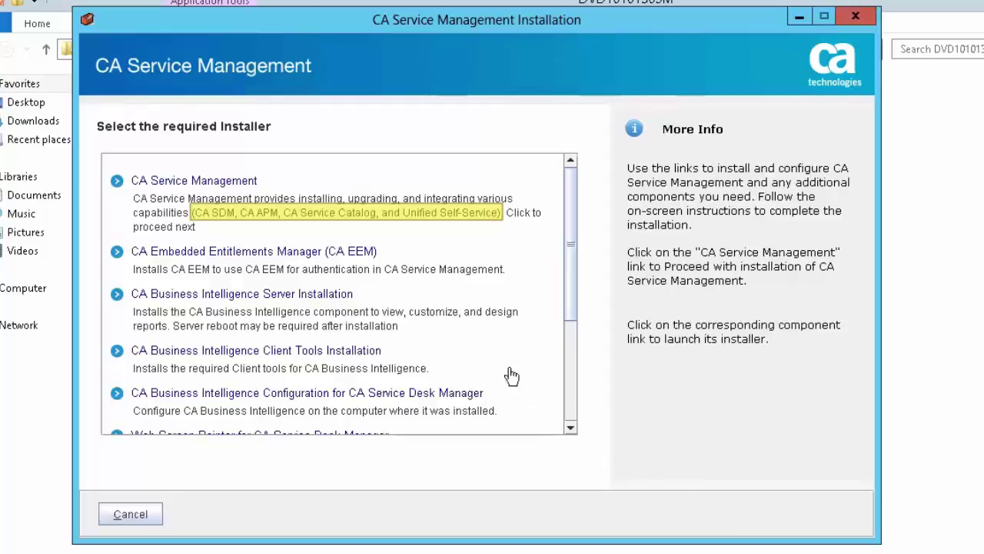
click(247, 185)
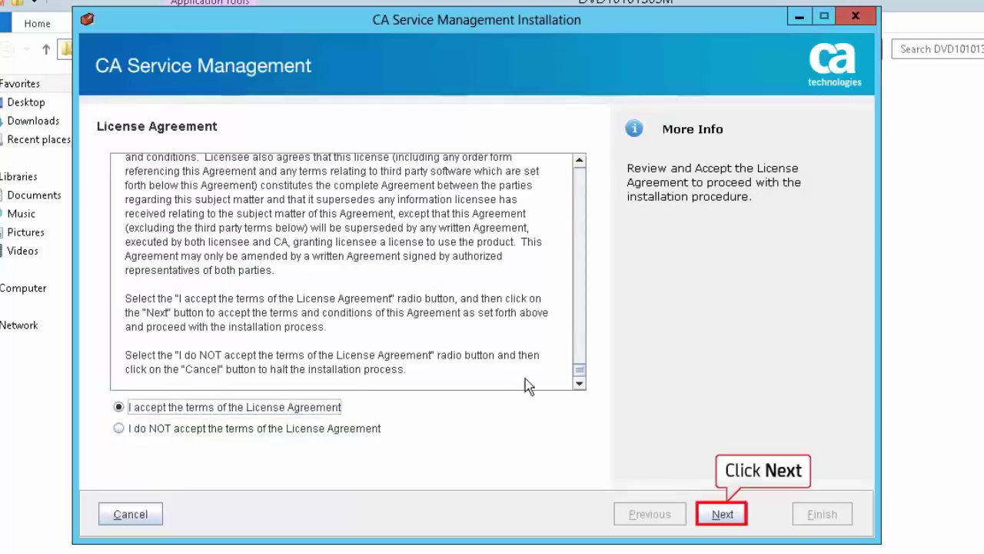
click(723, 514)
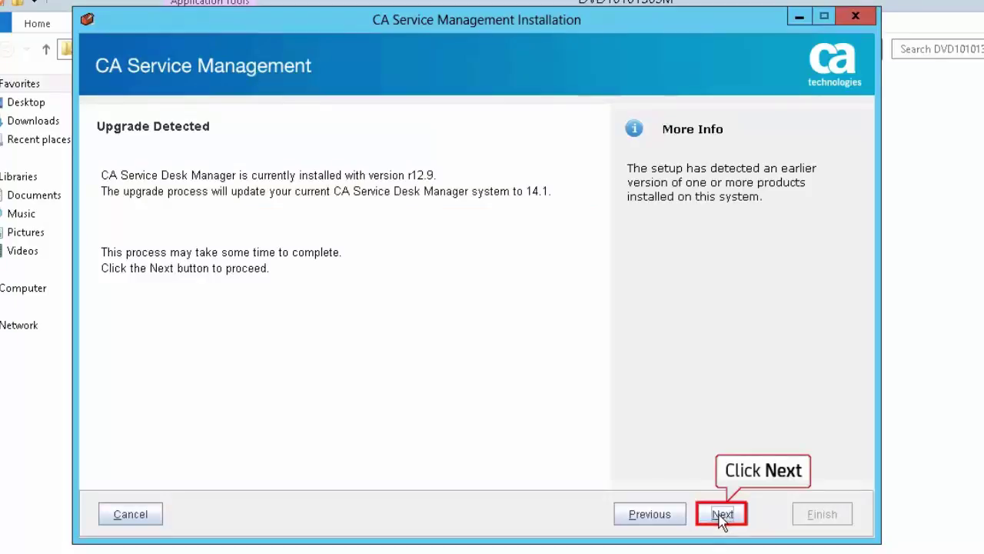
click(723, 515)
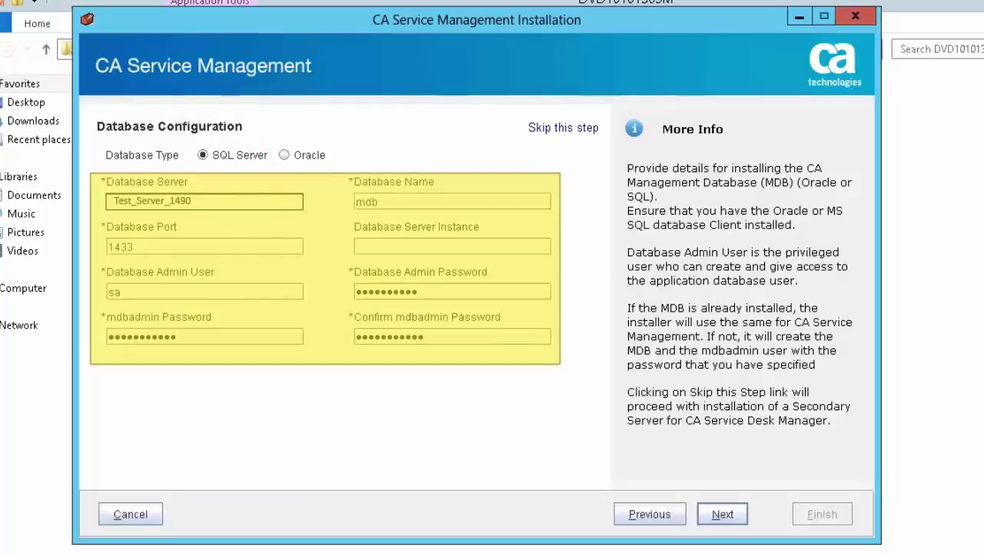
Step: Confirm the standby server's SQL Server connection to mdb on Test_Server_1490 and keep only Server Installation (Upgrade) selected, continuing past the prerequisites
click(721, 513)
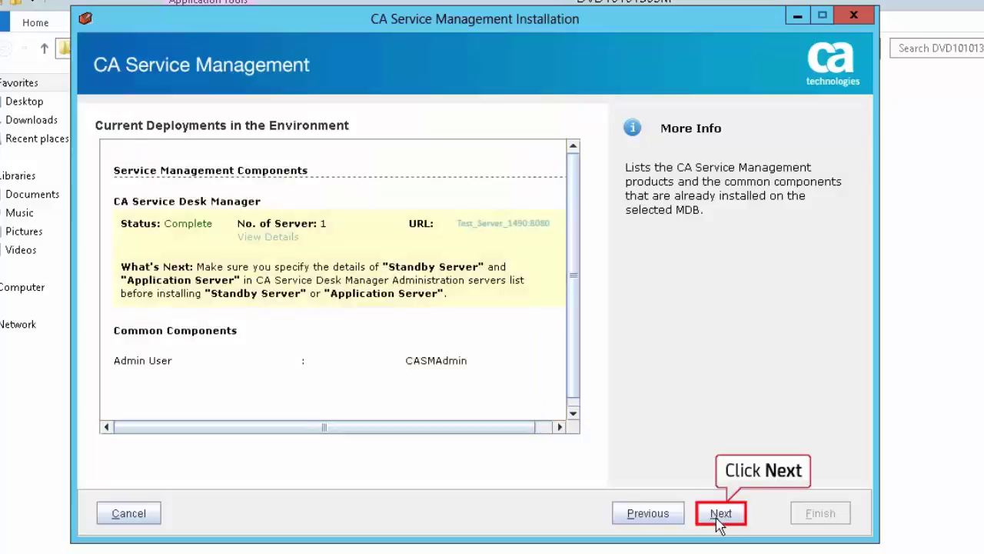
click(722, 514)
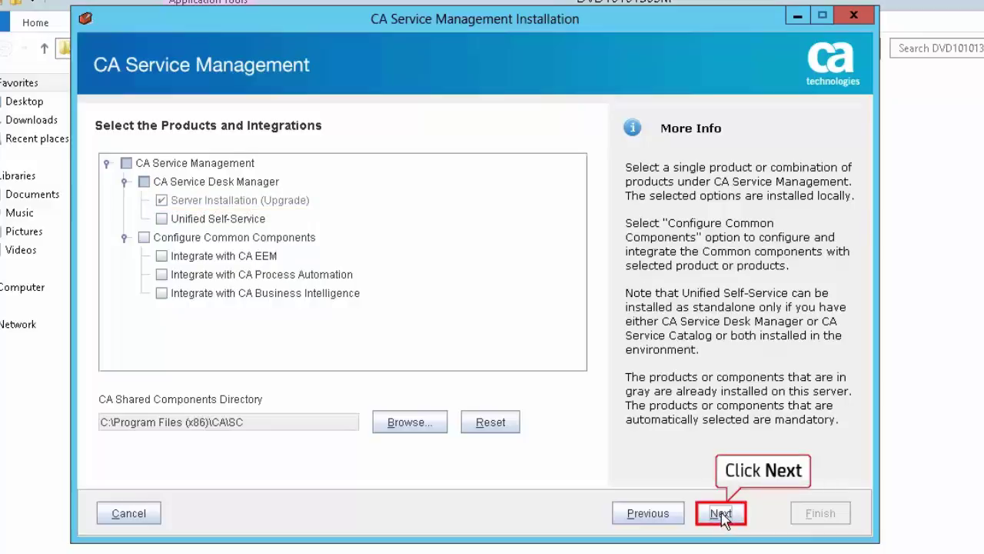
click(723, 515)
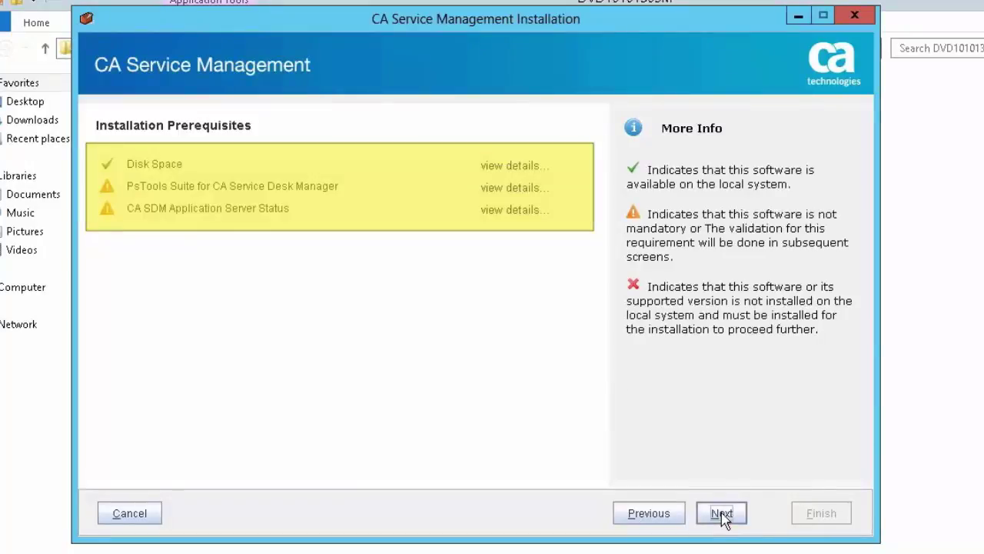
click(722, 515)
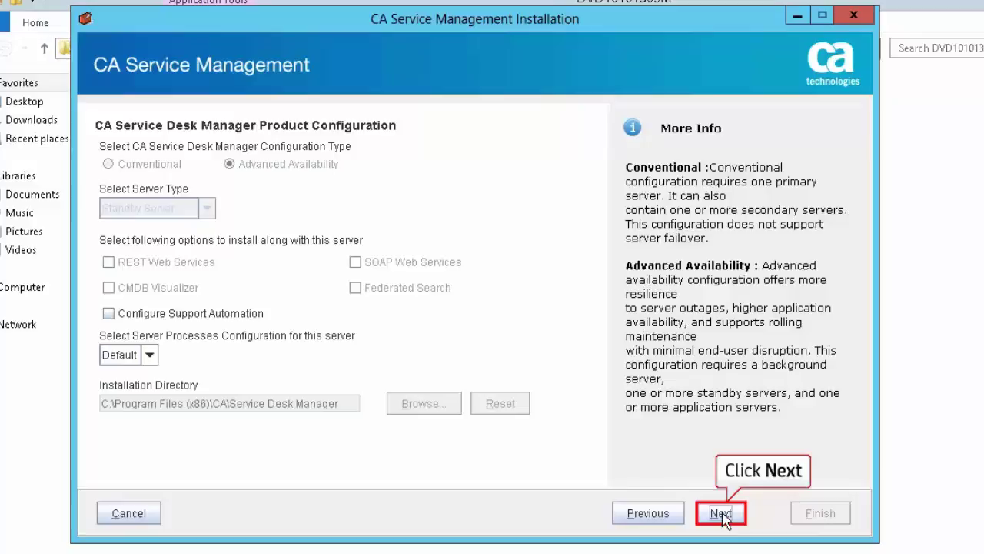
Step: Confirm the Standby Server configuration on Test_Server_1491 without Support Automation, using Tomcat port 8080 and ServiceDesk as the privileged user
click(721, 514)
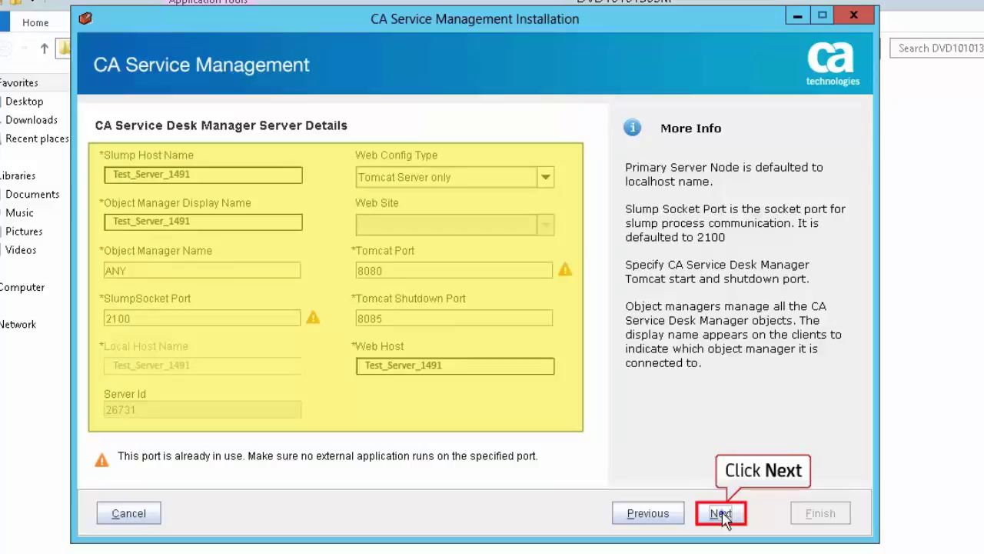
click(720, 513)
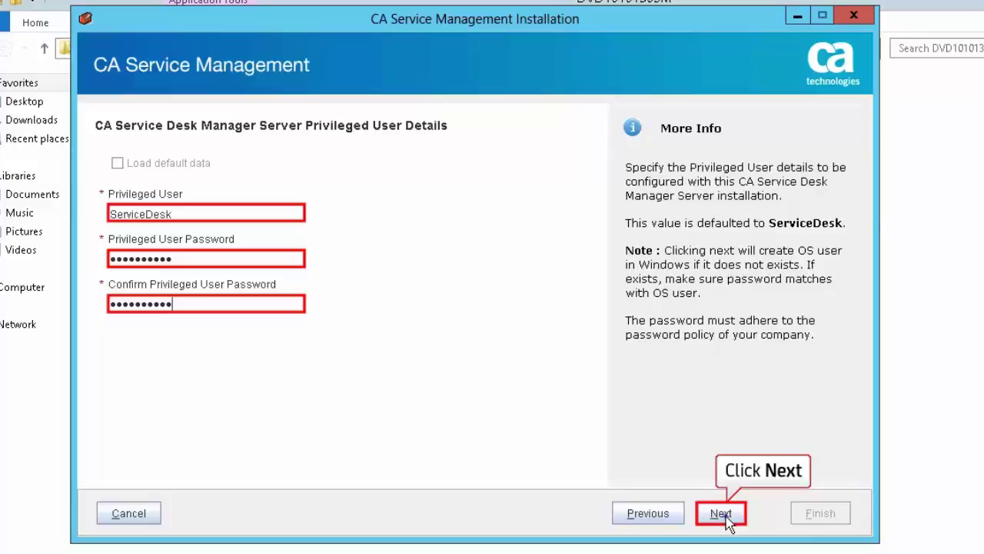
click(724, 515)
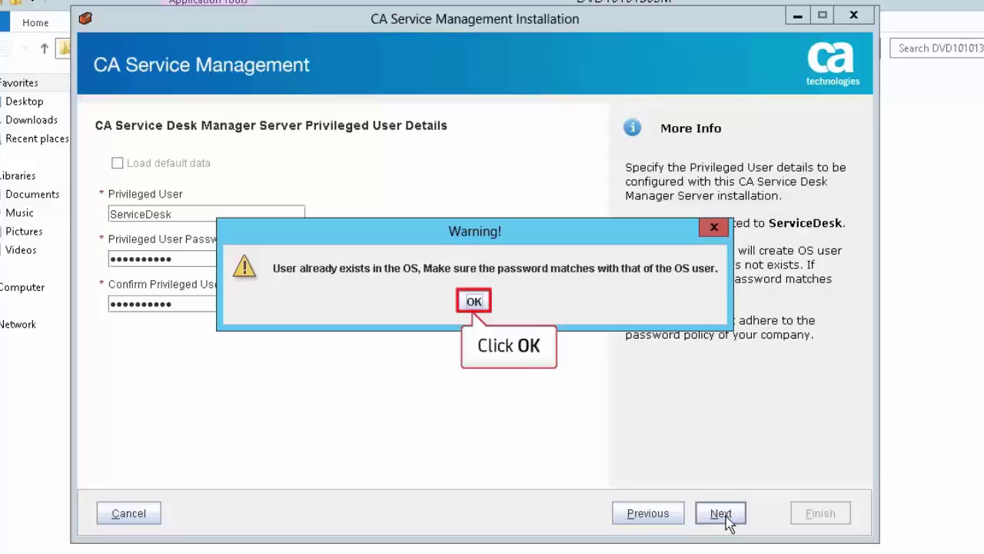
click(473, 302)
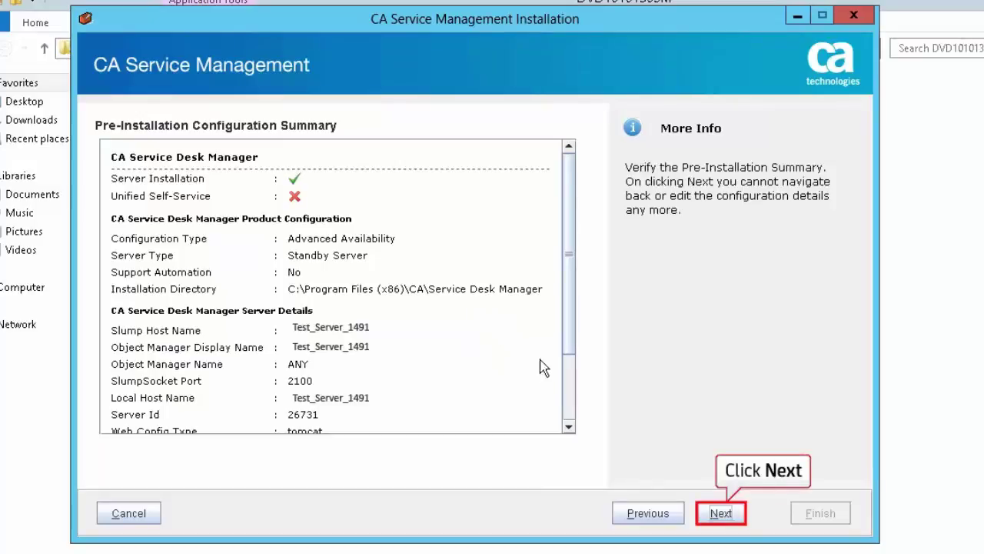
Step: Approve the pre-installation summary and install the Standby Server upgrade, continuing to the post-deployment summary
click(720, 513)
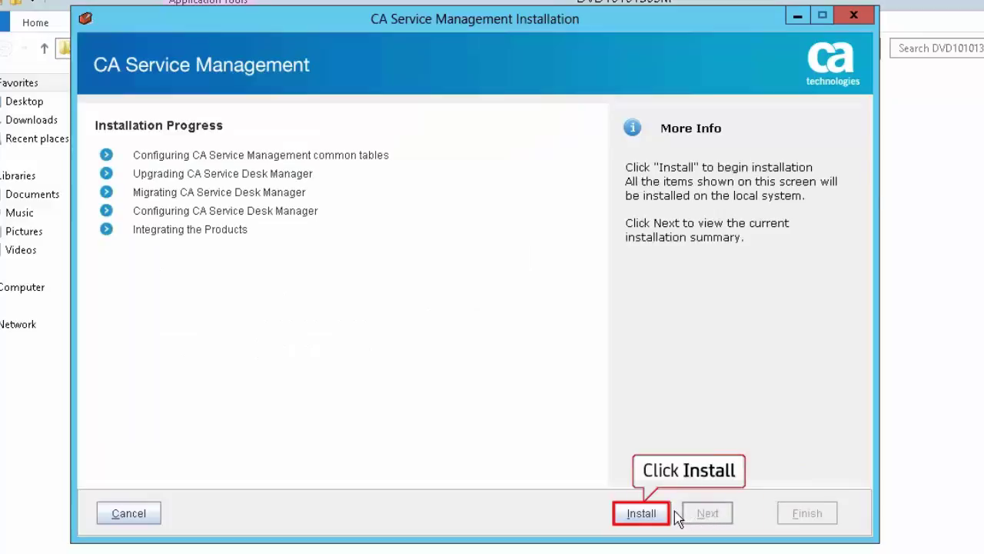
click(650, 517)
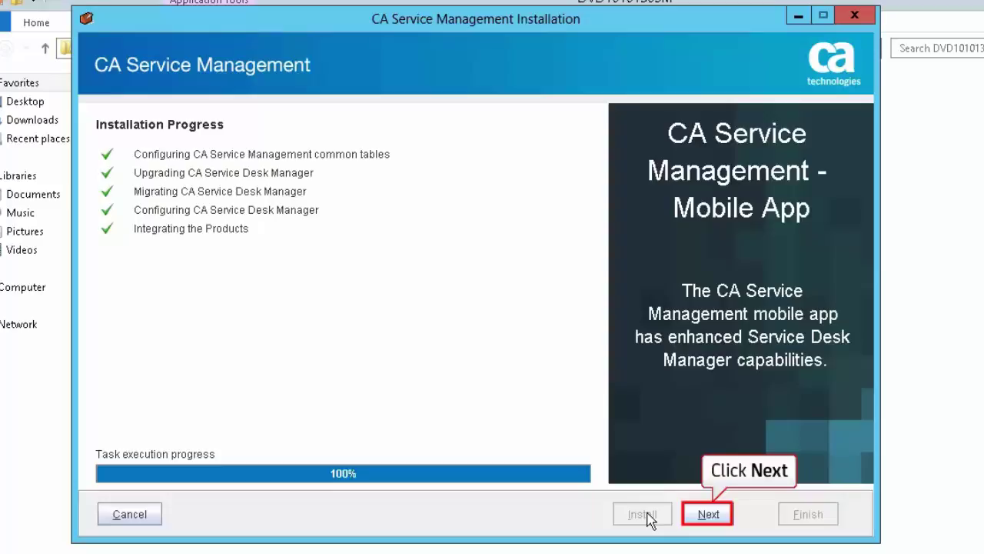
click(708, 515)
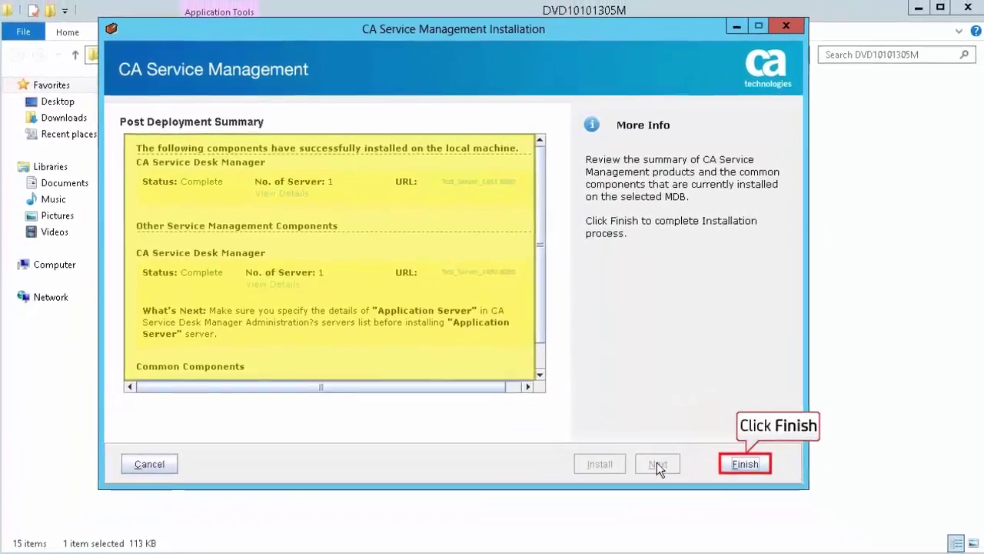
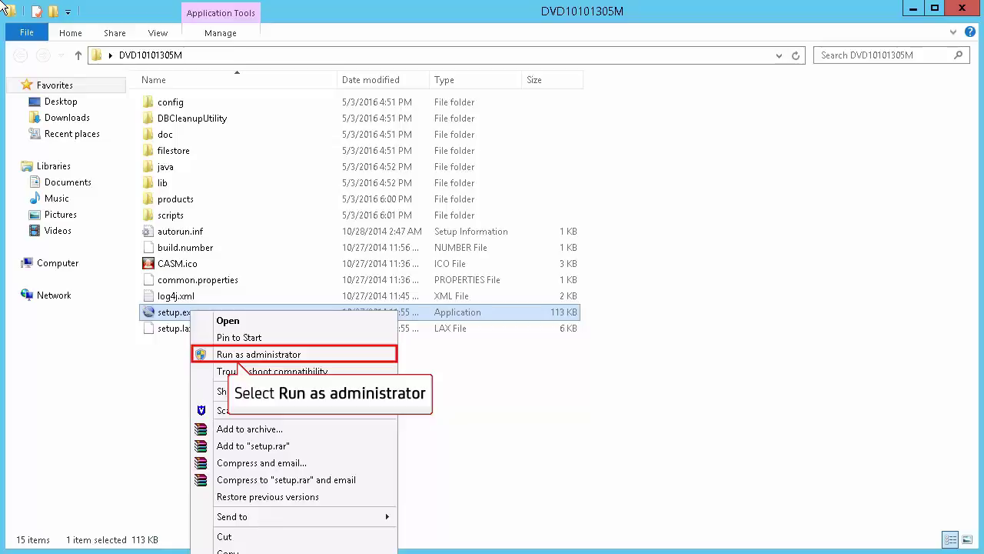
Step: Launch setup.exe as administrator on the application server and start the CA Service Management upgrade in English, accepting the license agreement
click(266, 353)
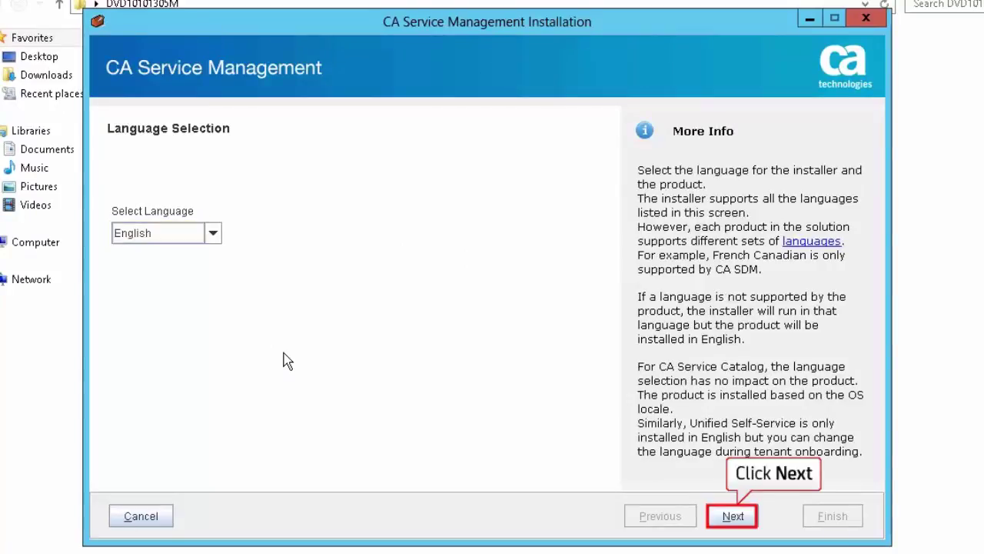
click(742, 515)
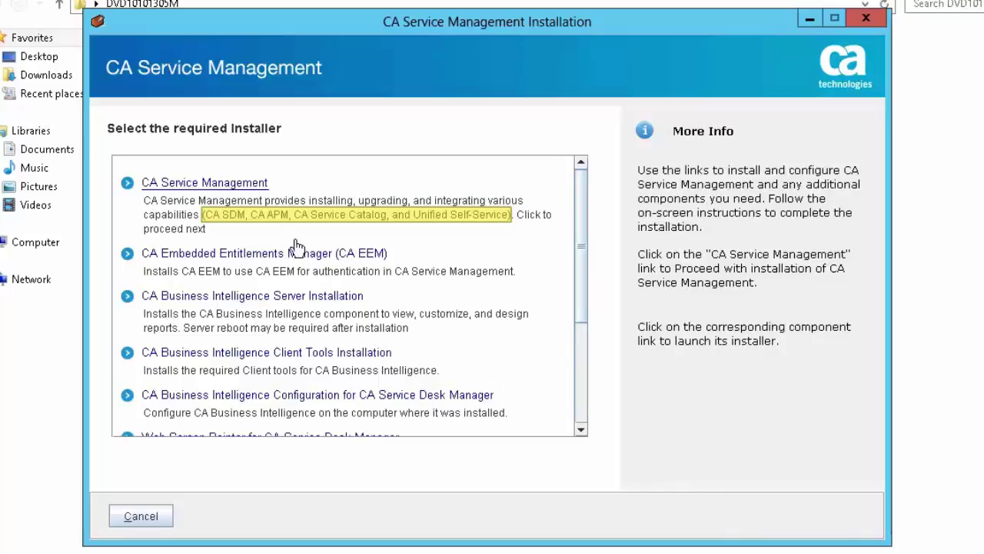
click(199, 185)
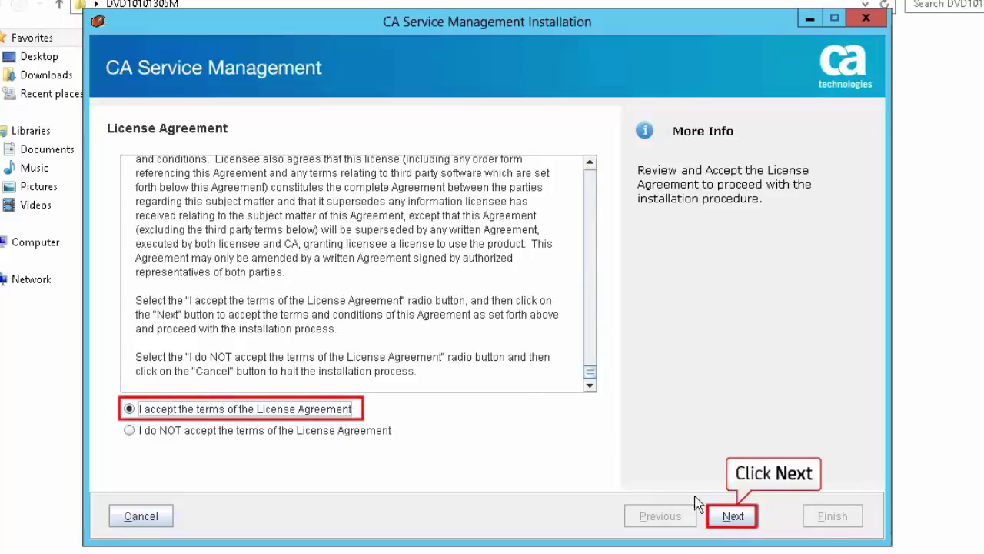
click(727, 516)
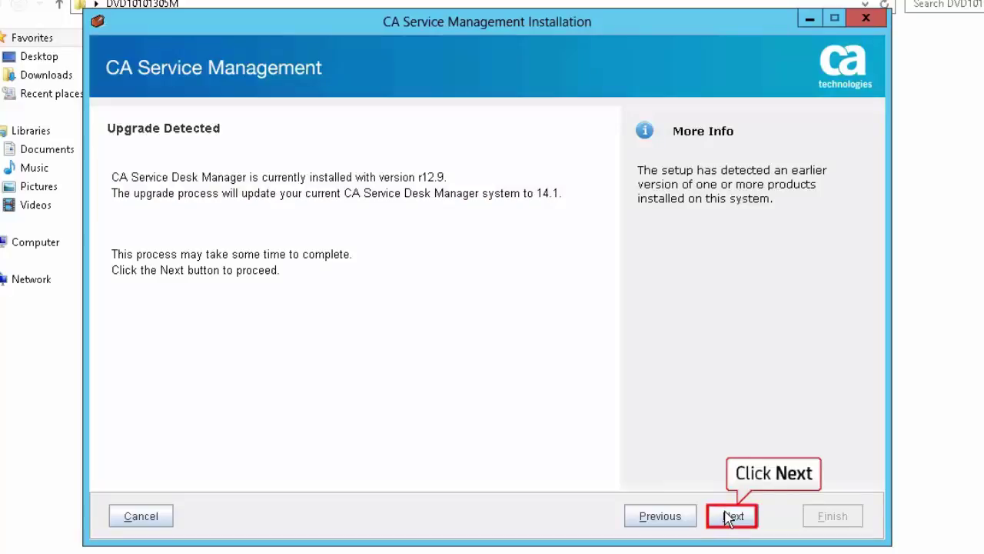
click(726, 517)
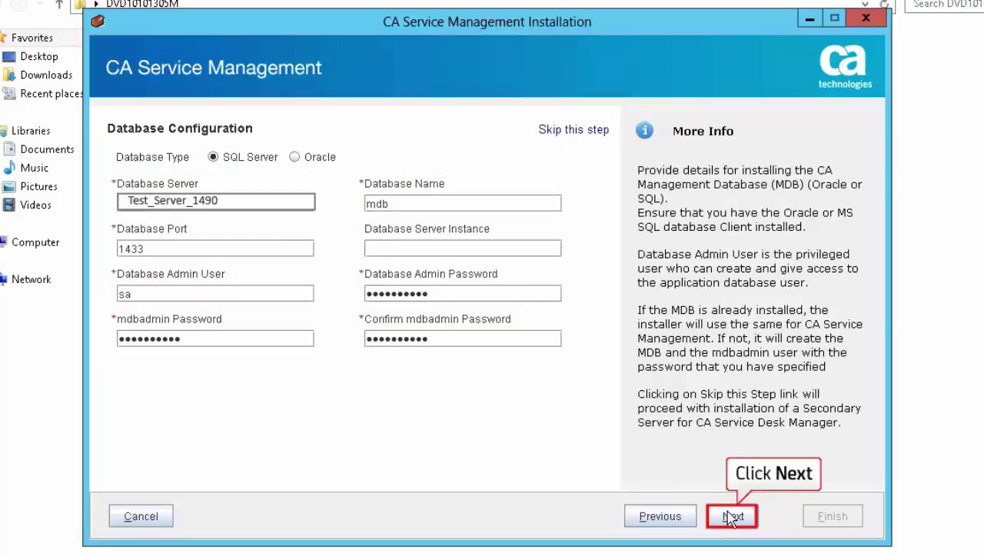
Step: Confirm the application server's SQL Server connection to mdb on Test_Server_1490 and keep only Server Installation (Upgrade) selected, continuing past the prerequisites
click(747, 522)
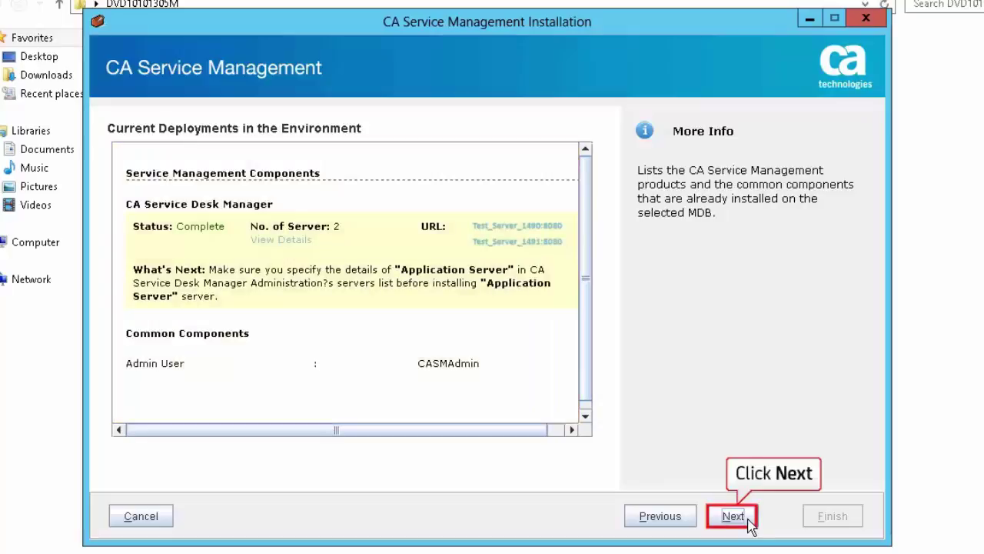
click(748, 524)
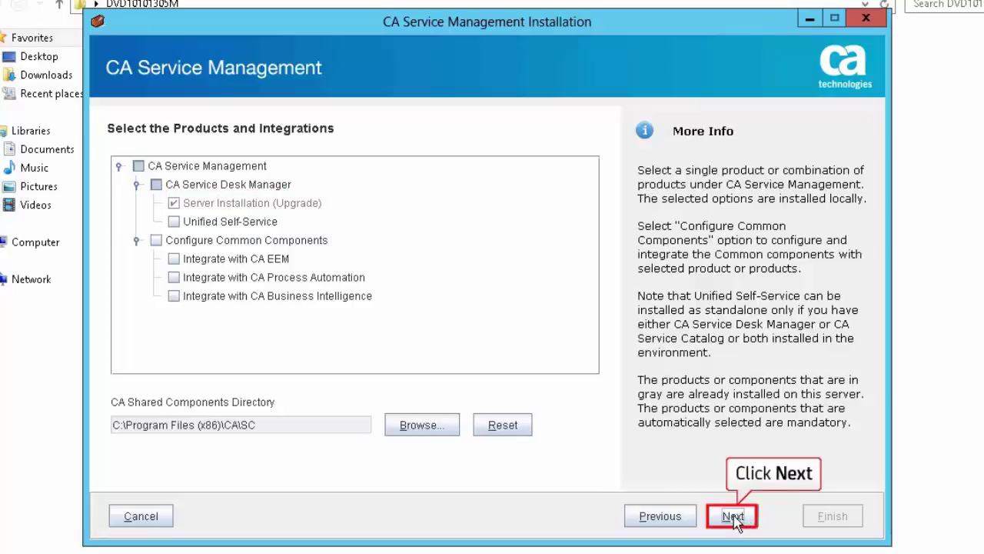
click(734, 520)
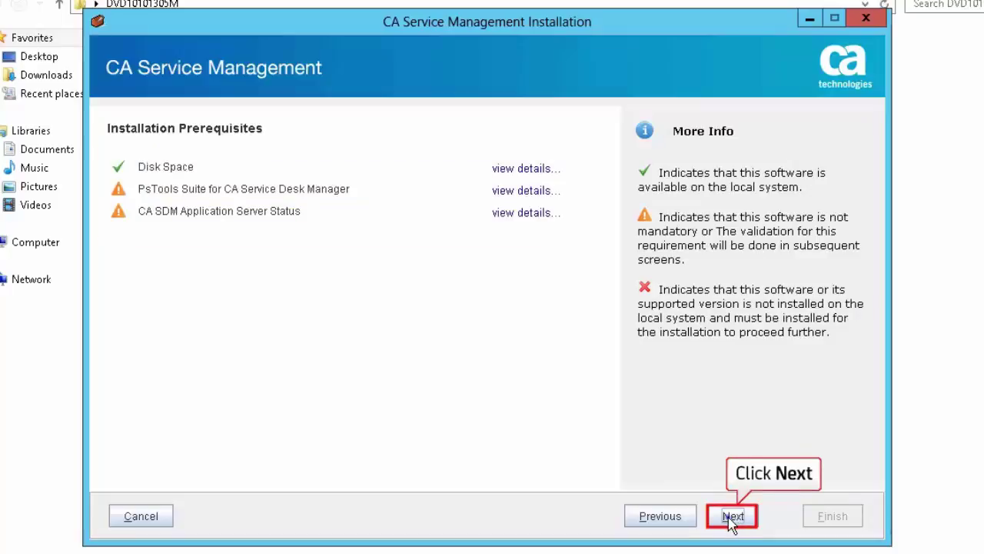
click(734, 520)
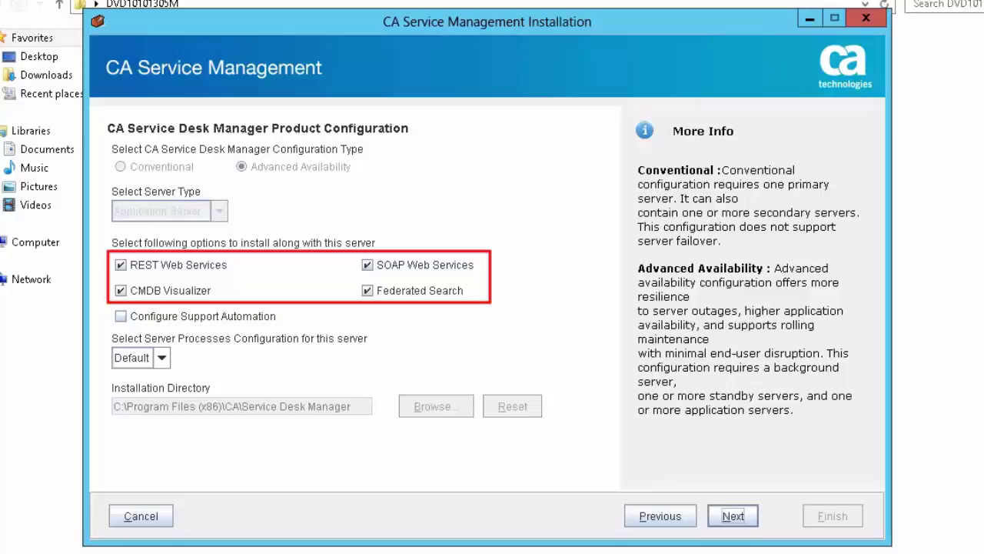
Step: Confirm the Application Server configuration on Test_Server_1514 with REST, SOAP, CMDB Visualizer and Federated Search, Tomcat port 8080, privileged user ServiceDesk and the default component ports
click(731, 518)
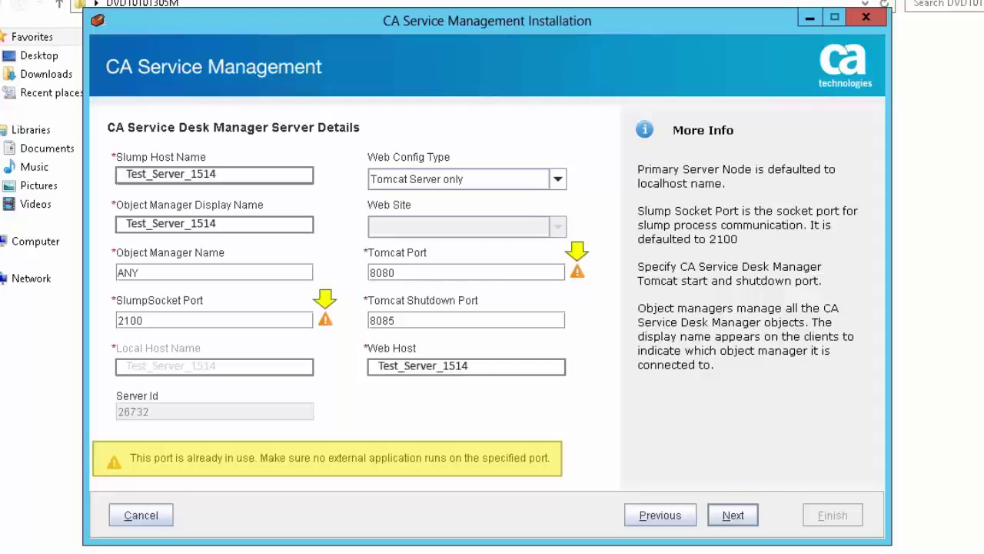
click(739, 519)
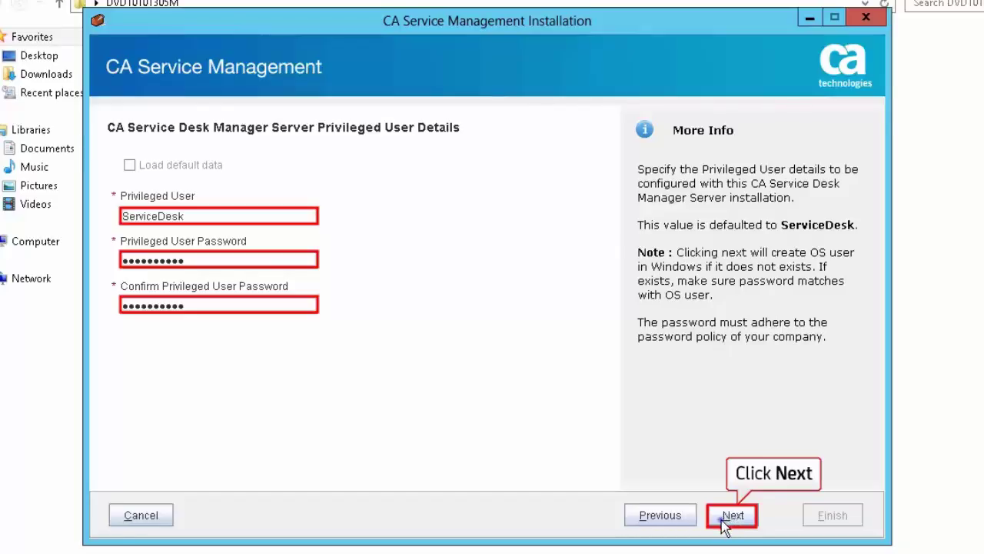
click(731, 515)
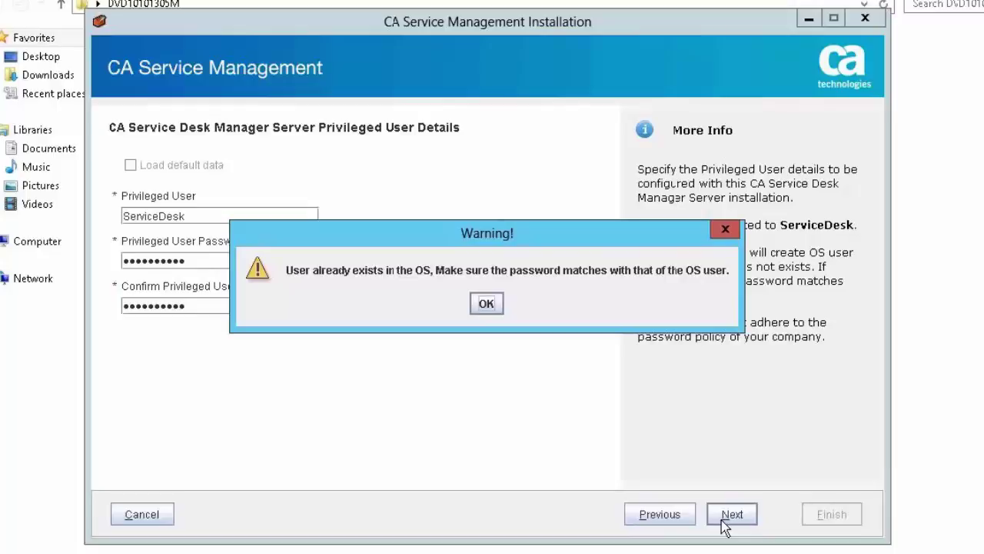
click(488, 303)
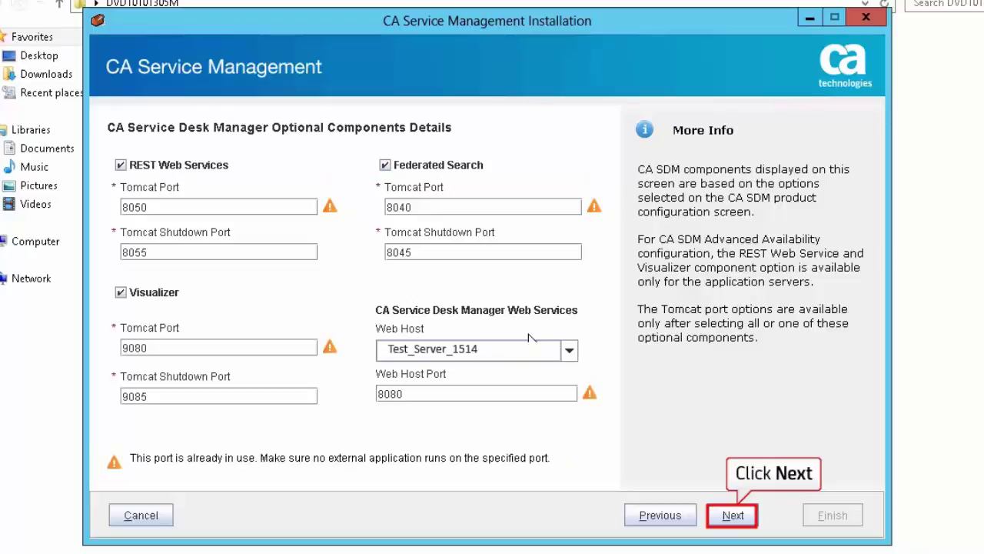
click(742, 518)
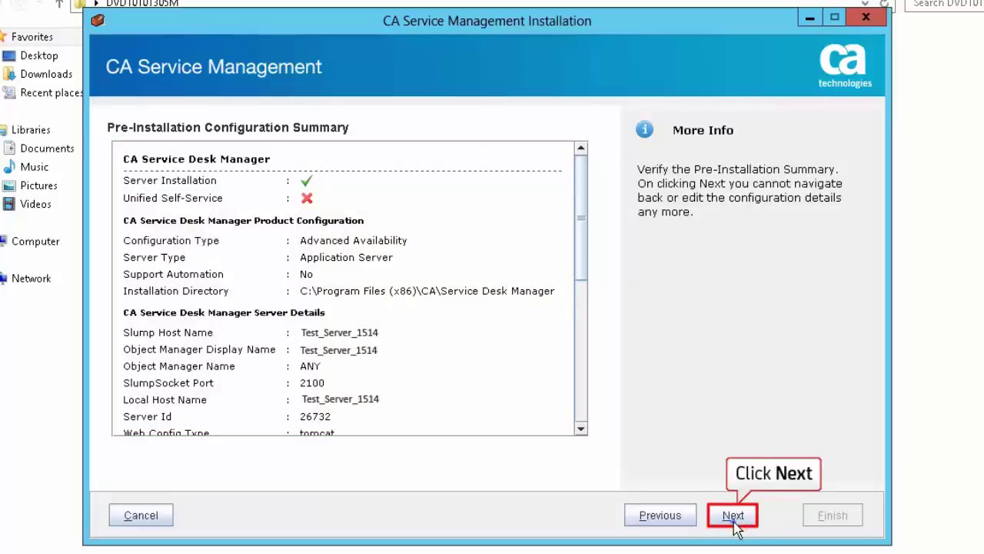
Step: Approve the pre-installation summary, install the Application Server upgrade and finish the installer from the post-deployment summary
click(734, 525)
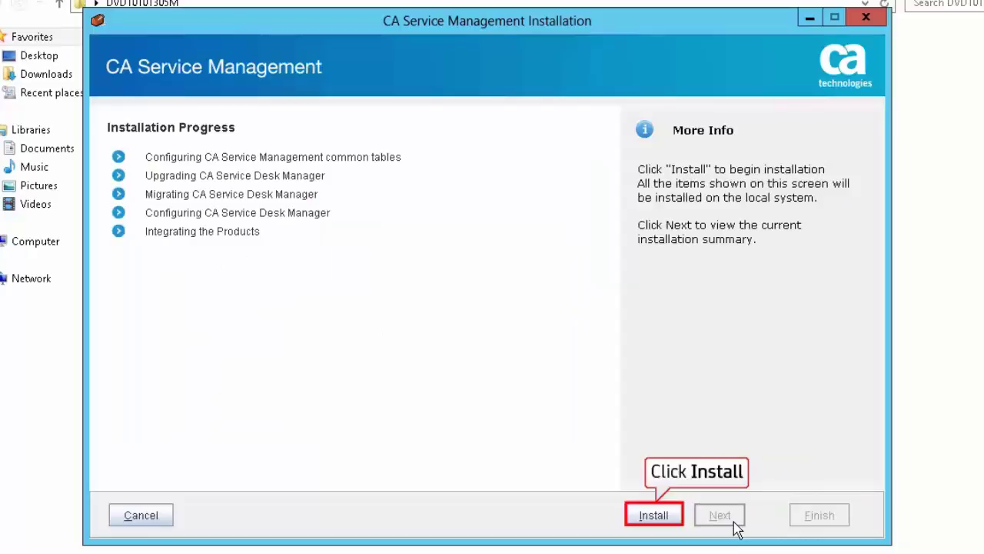
click(654, 516)
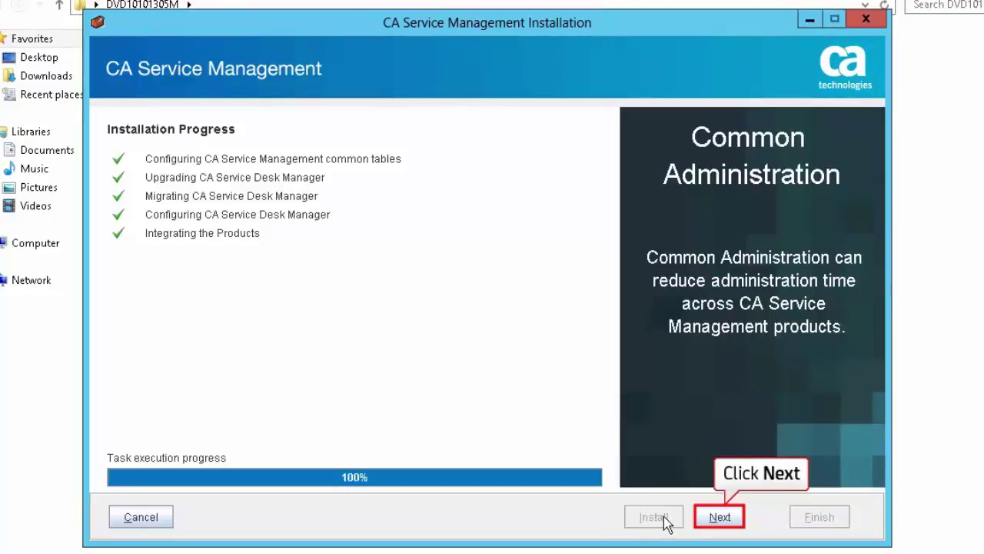
click(715, 518)
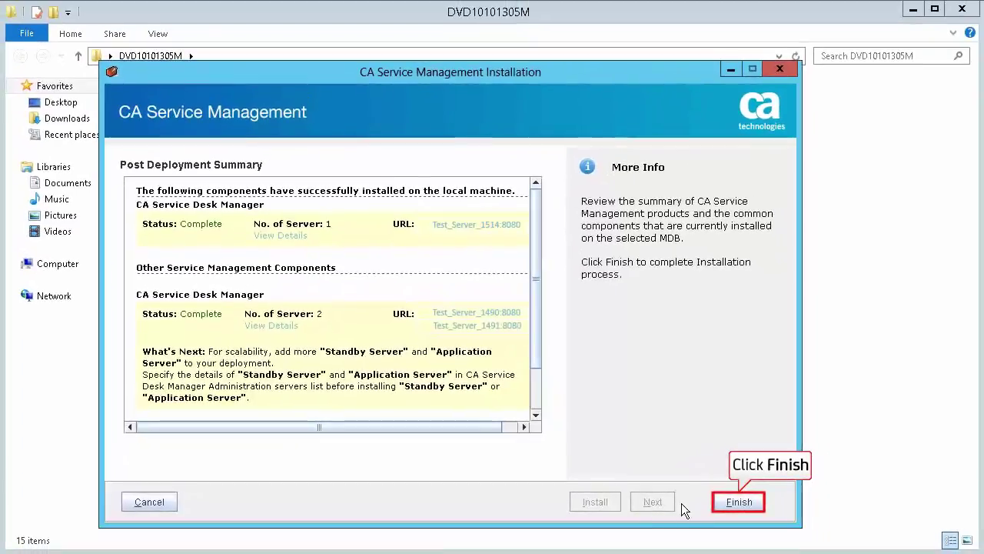
click(729, 505)
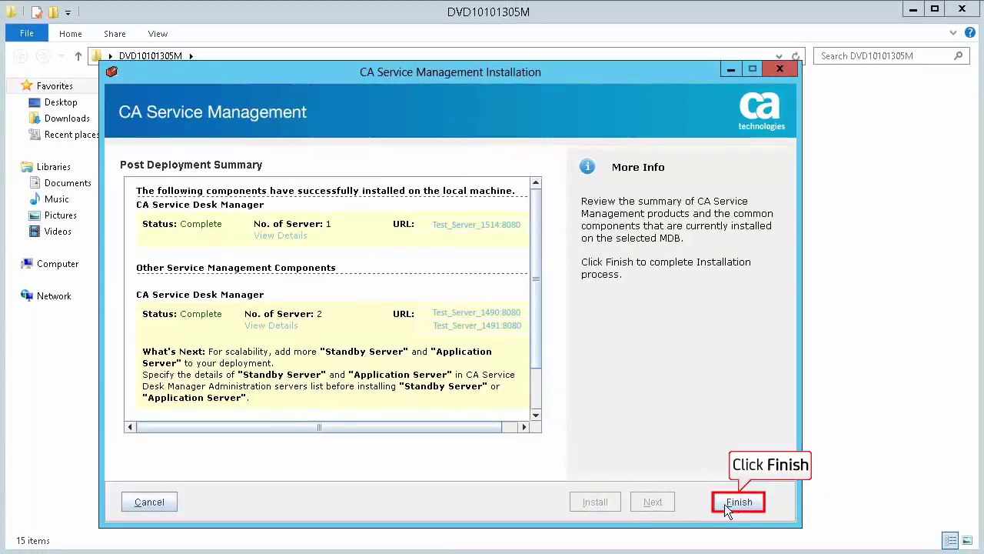